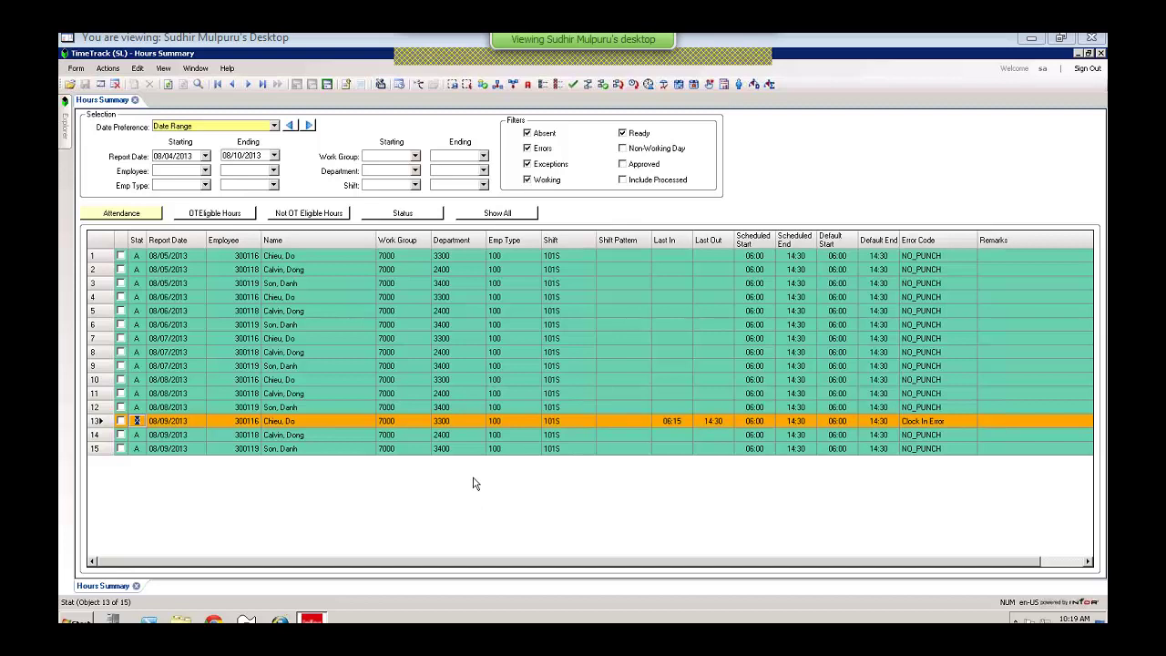
- Uncheck the Absent, Errors, Working and Ready filters so only the 08/09/2013 Clock In Error exception remains
{"action": "left_click", "coordinate": [527, 133]}
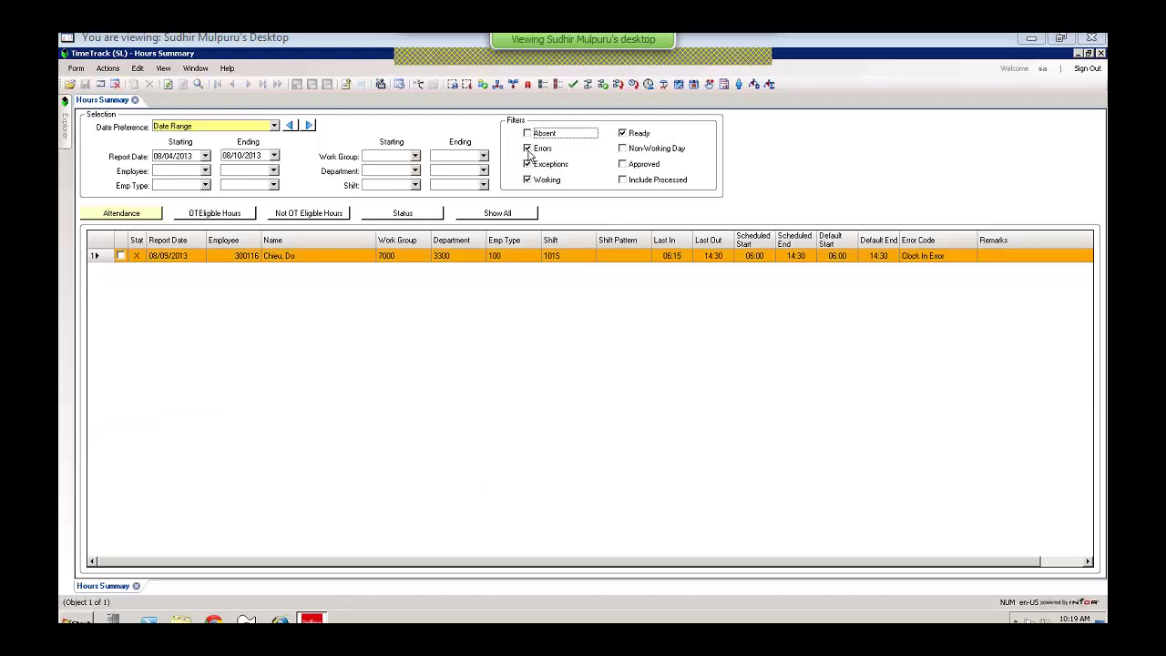
{"action": "left_click", "coordinate": [527, 148]}
{"action": "left_click", "coordinate": [527, 179]}
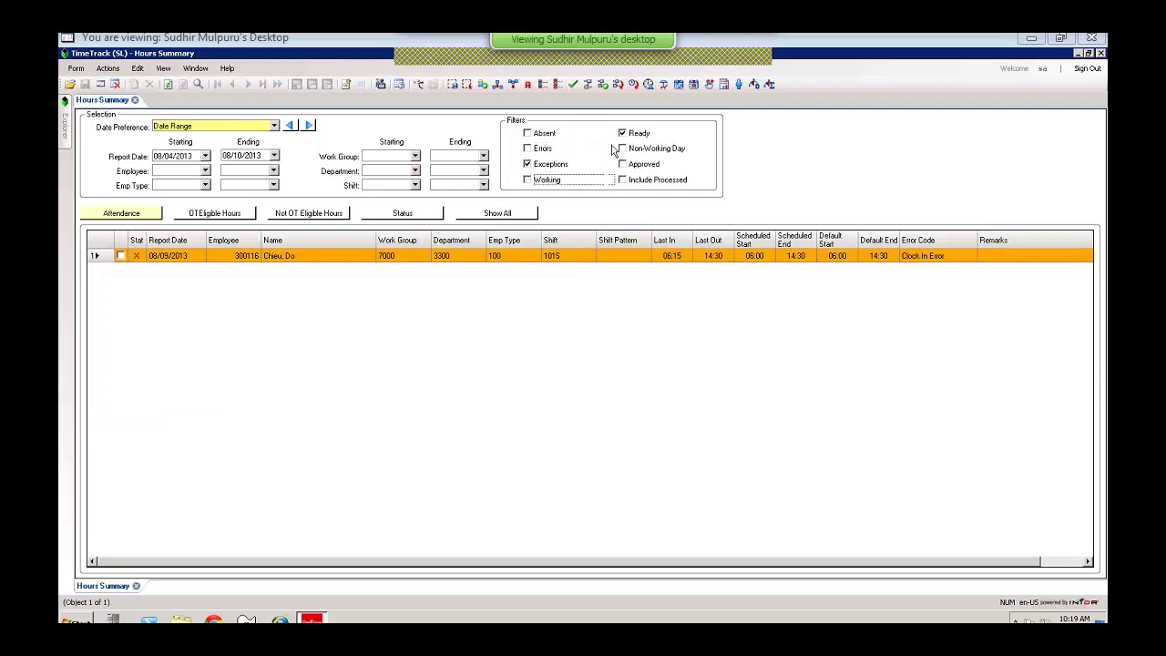
{"action": "left_click", "coordinate": [622, 134]}
{"action": "left_click", "coordinate": [918, 258]}
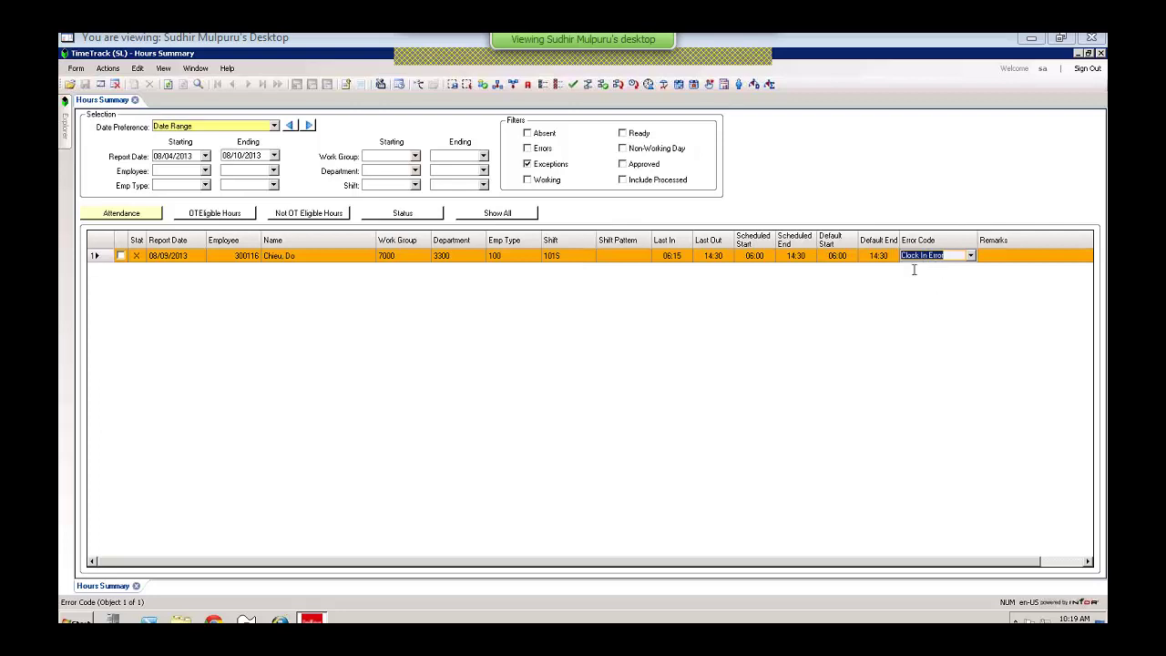
{"action": "left_click", "coordinate": [138, 261]}
- Open Hours Detail for the 08/09/2013 exception row and review its scheduled and clock-in start times
{"action": "right_click", "coordinate": [138, 261]}
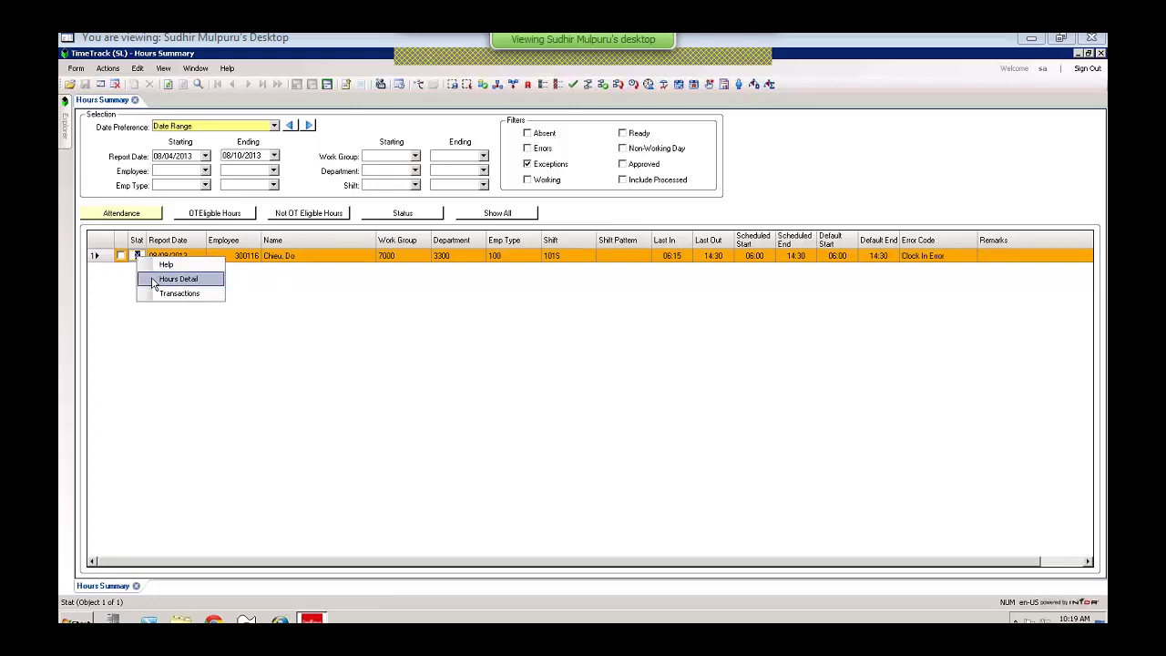
{"action": "left_click", "coordinate": [155, 280]}
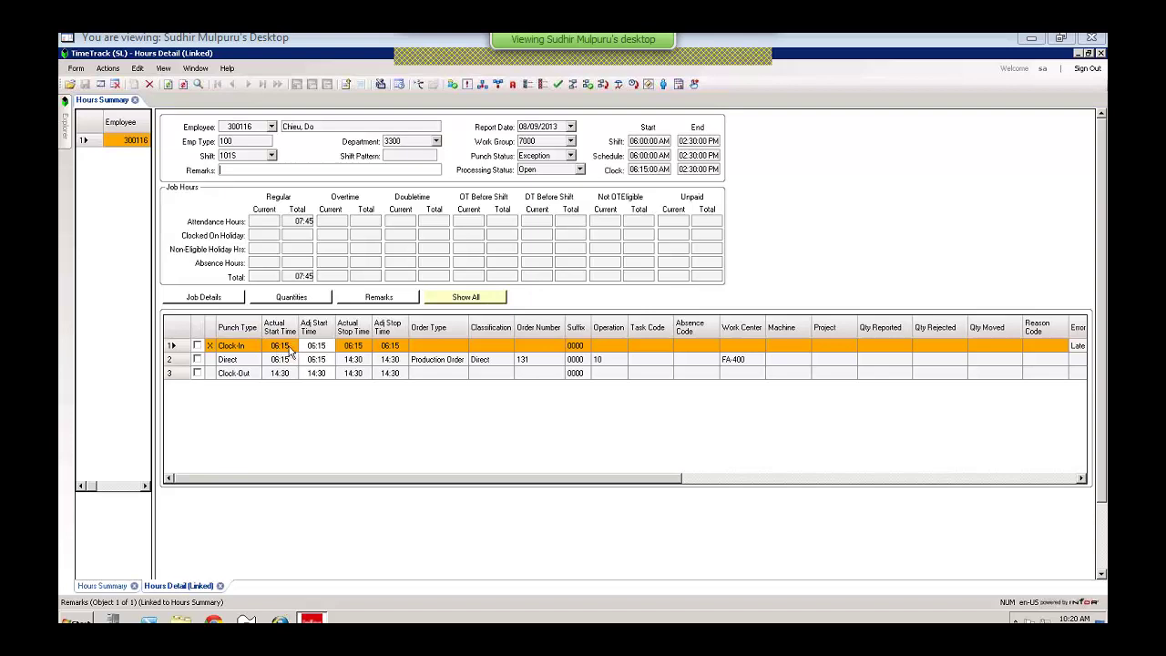
{"action": "left_click", "coordinate": [634, 140]}
{"action": "left_click", "coordinate": [642, 170]}
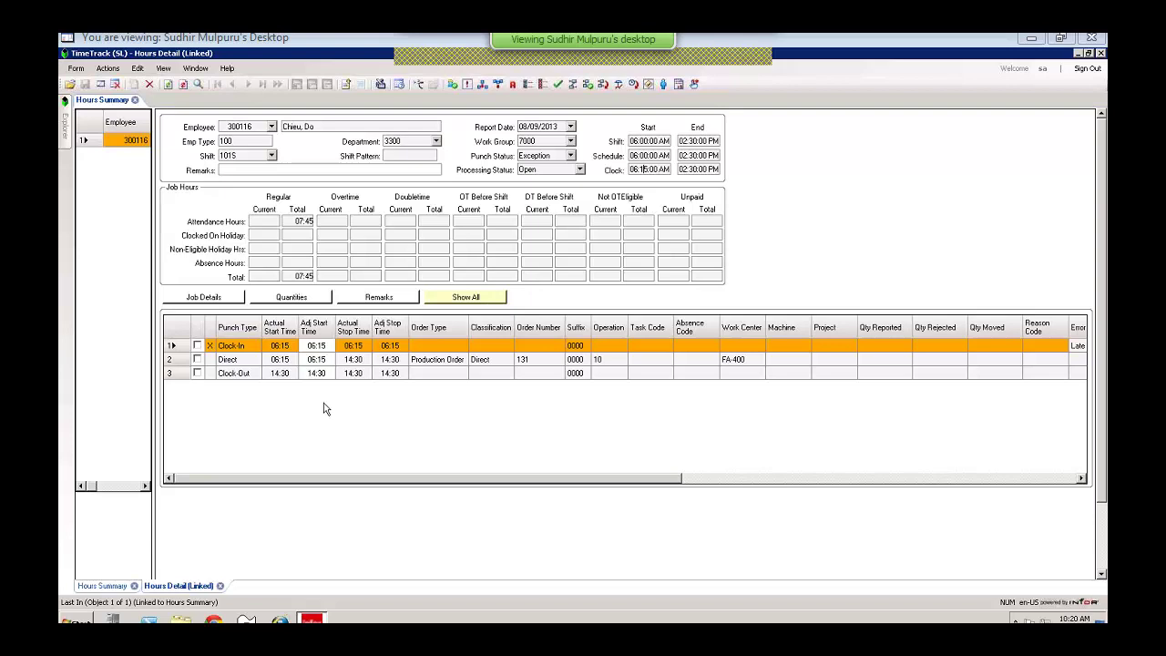
- Change the Clock-In row's adjusted start time from 06:15 to 06:00
{"action": "left_click", "coordinate": [327, 345]}
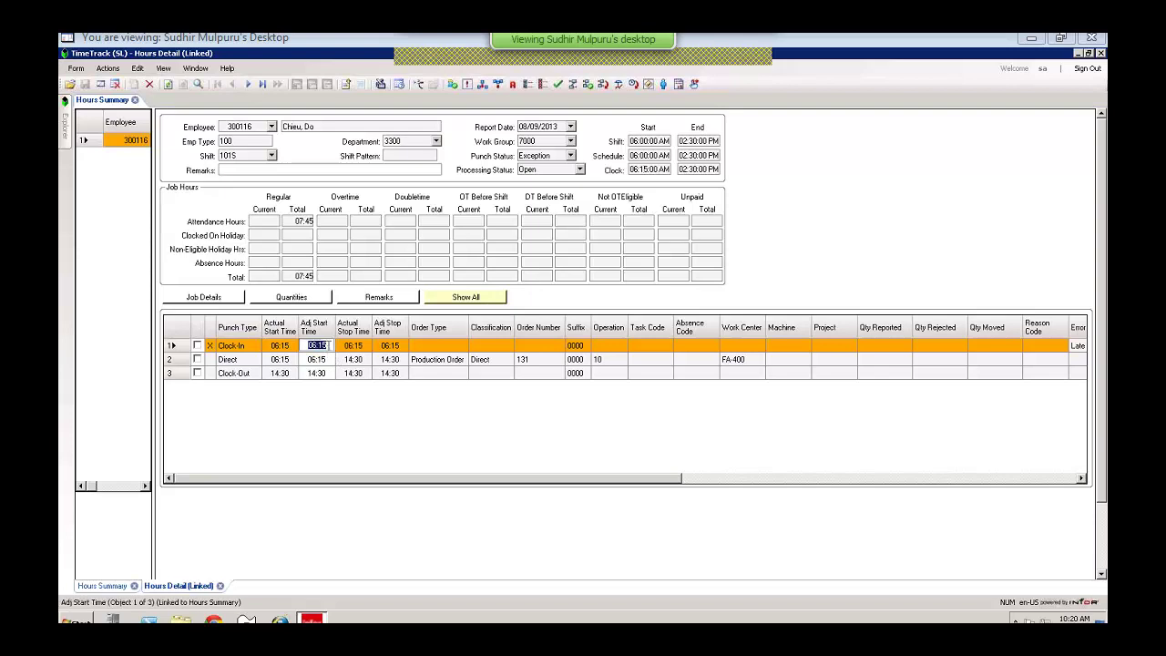
{"action": "left_click", "coordinate": [331, 346]}
{"action": "key", "text": "BackSpace"}
{"action": "key", "text": "BackSpace"}
{"action": "type", "text": "00"}
{"action": "left_click", "coordinate": [326, 359]}
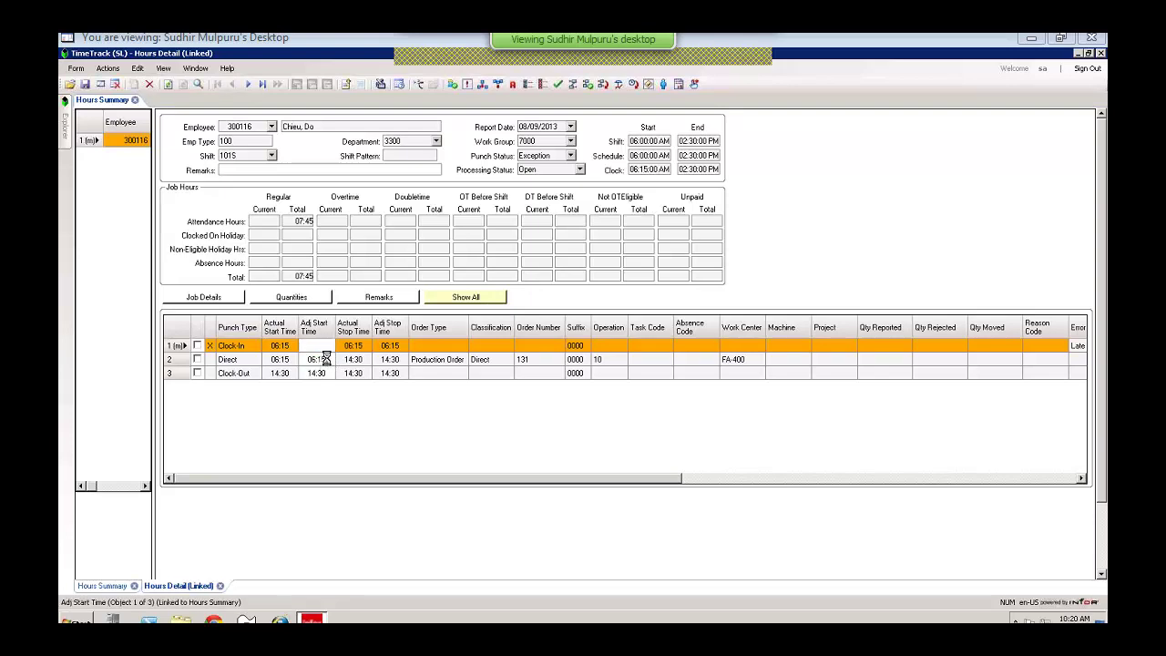
- Change the Direct row's adjusted start time to 06:00 and save the record
{"action": "left_click", "coordinate": [329, 359]}
{"action": "key", "text": "BackSpace"}
{"action": "key", "text": "BackSpace"}
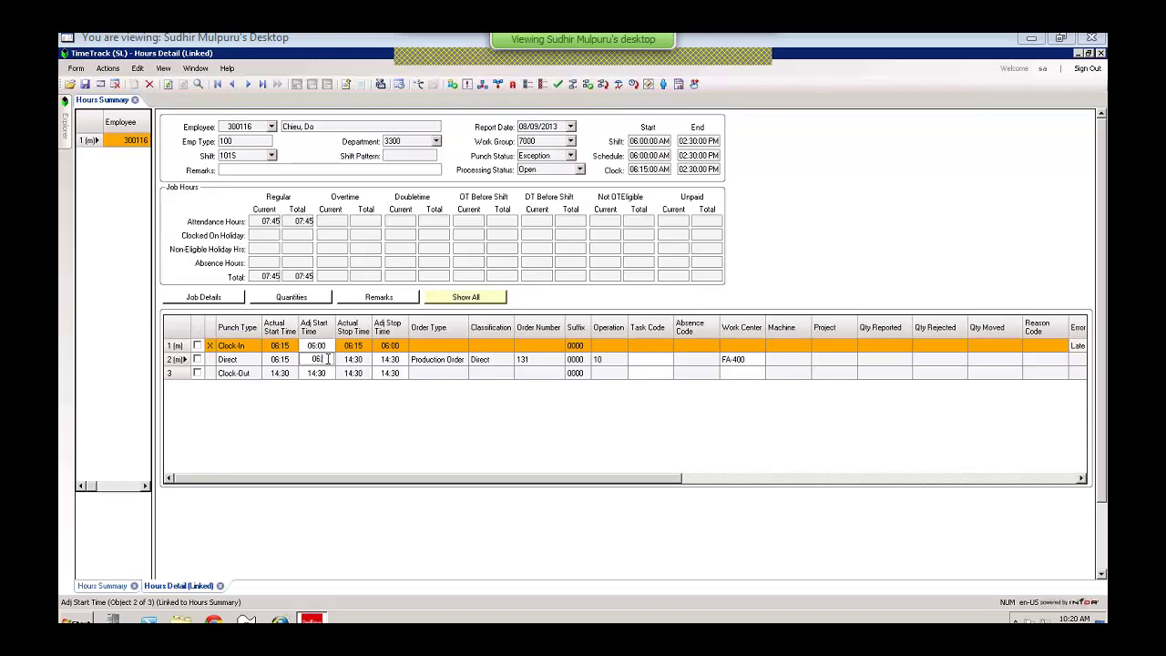
{"action": "type", "text": "00"}
{"action": "key", "text": "shift+Home"}
{"action": "left_click", "coordinate": [84, 83]}
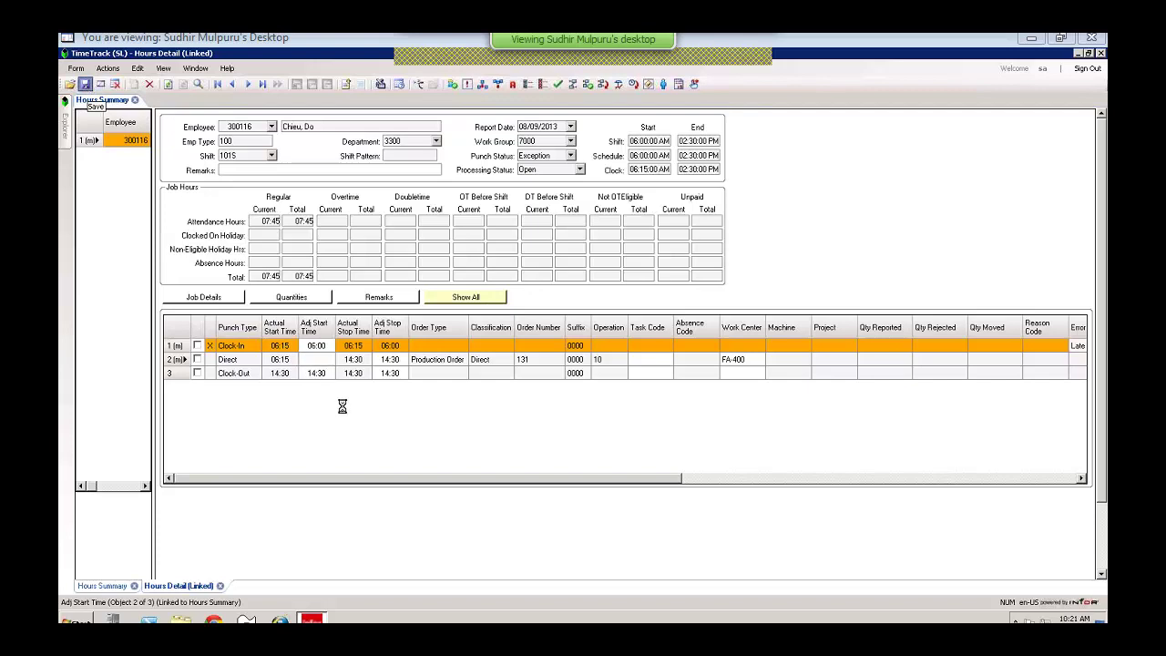
- Dismiss the 'object no longer exists' and unhandled exception errors, then close the crashed WinStudio program
{"action": "left_click", "coordinate": [539, 380]}
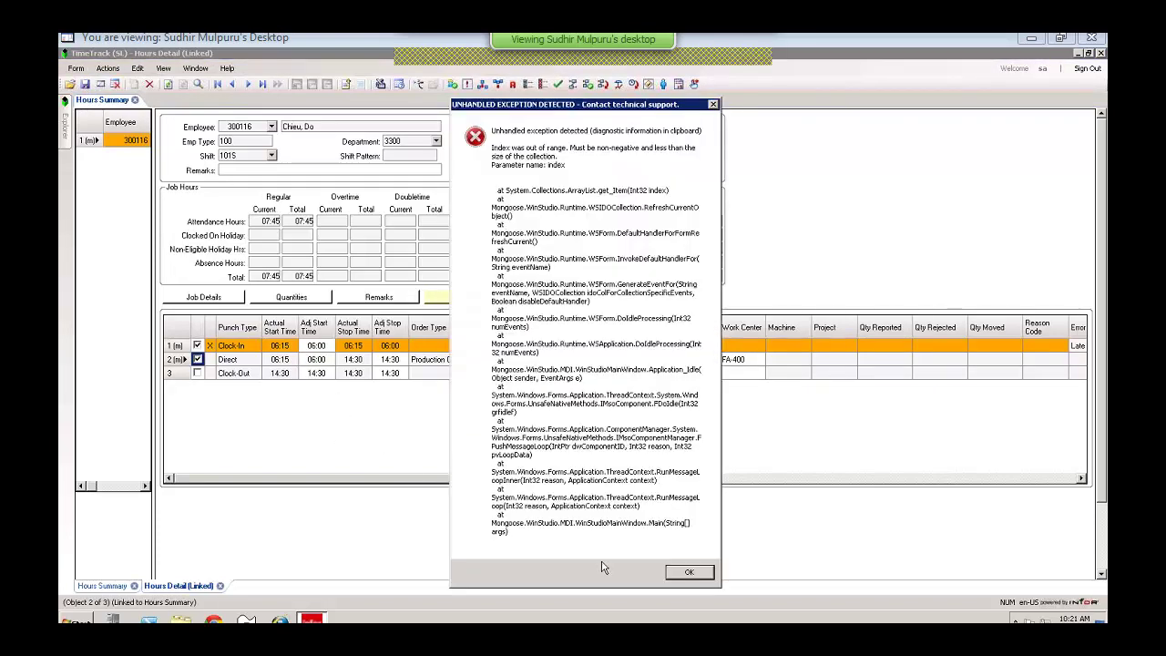
{"action": "left_click", "coordinate": [692, 573]}
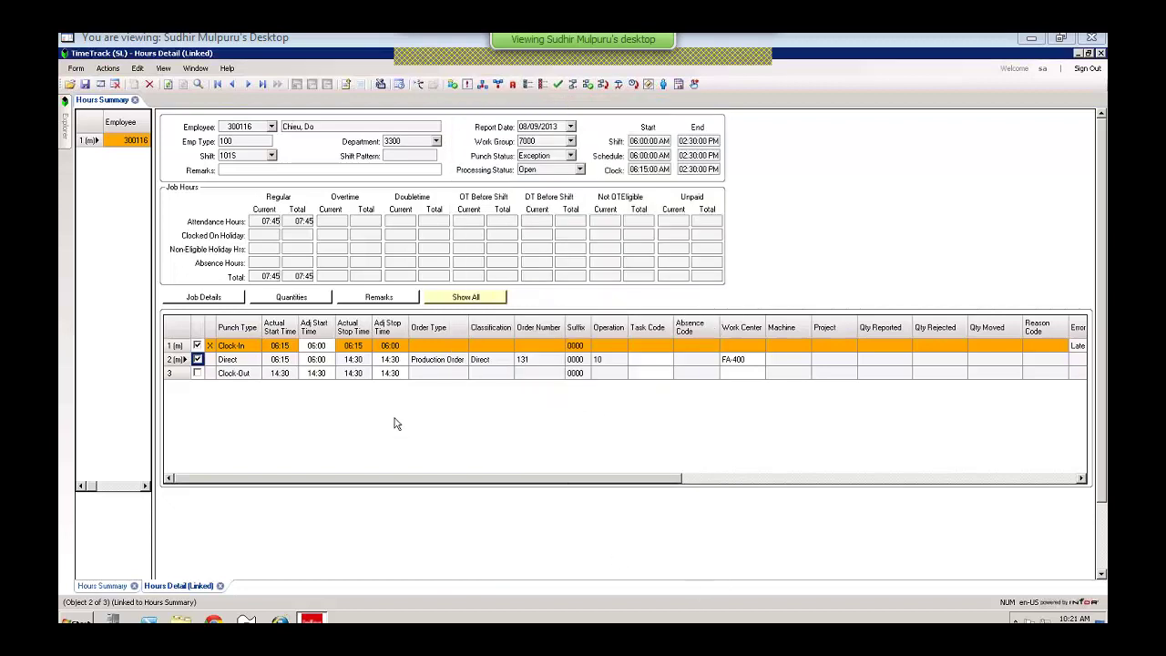
{"action": "mouse_move", "coordinate": [223, 347]}
{"action": "left_mouse_down"}
{"action": "mouse_move", "coordinate": [310, 379]}
{"action": "mouse_move", "coordinate": [331, 402]}
{"action": "left_mouse_up"}
{"action": "left_click_drag", "start_coordinate": [330, 403], "coordinate": [325, 397]}
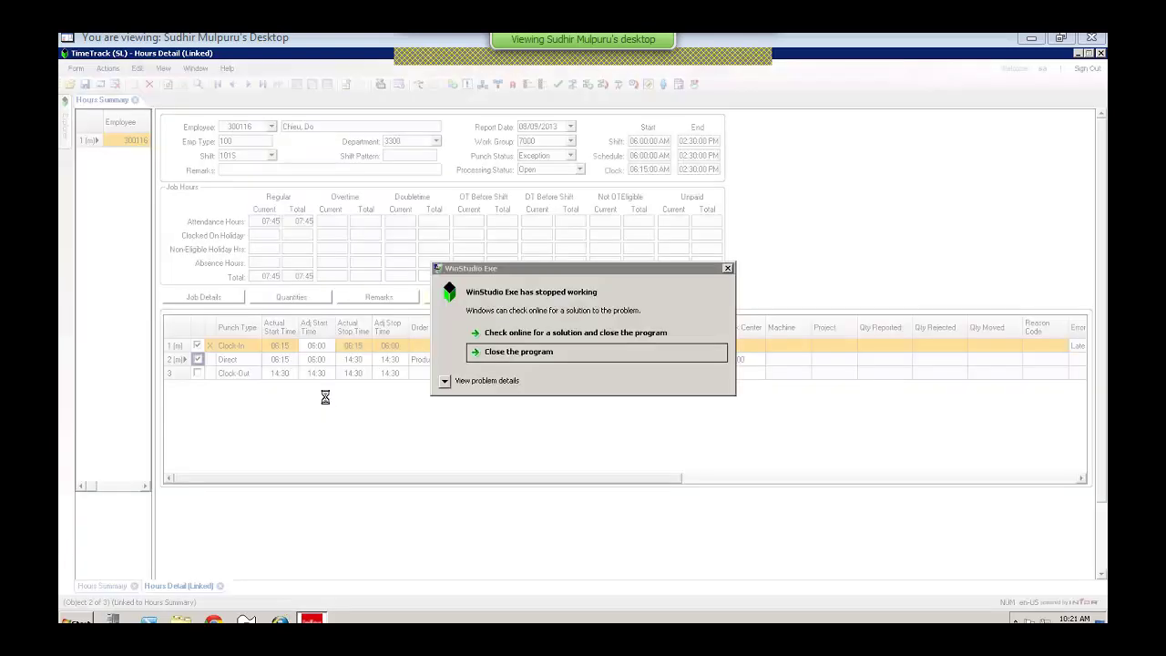
{"action": "left_click", "coordinate": [534, 355]}
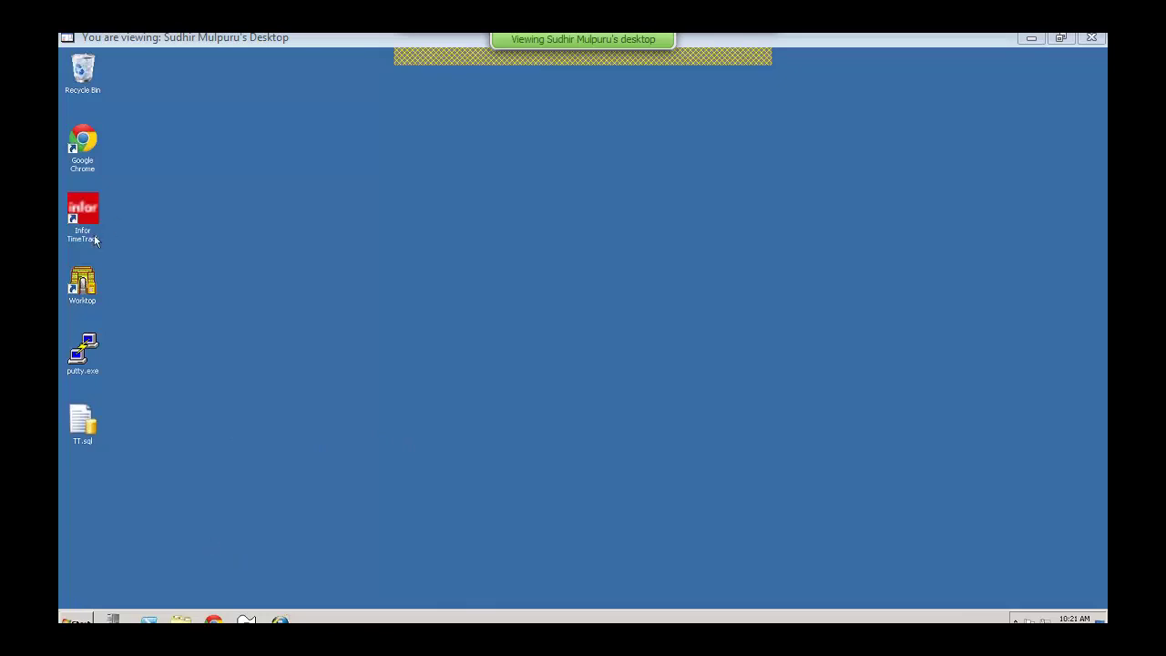
- Relaunch TimeTrack, sign in again and reopen Hours Summary from the recently used forms
{"action": "left_click", "coordinate": [92, 230]}
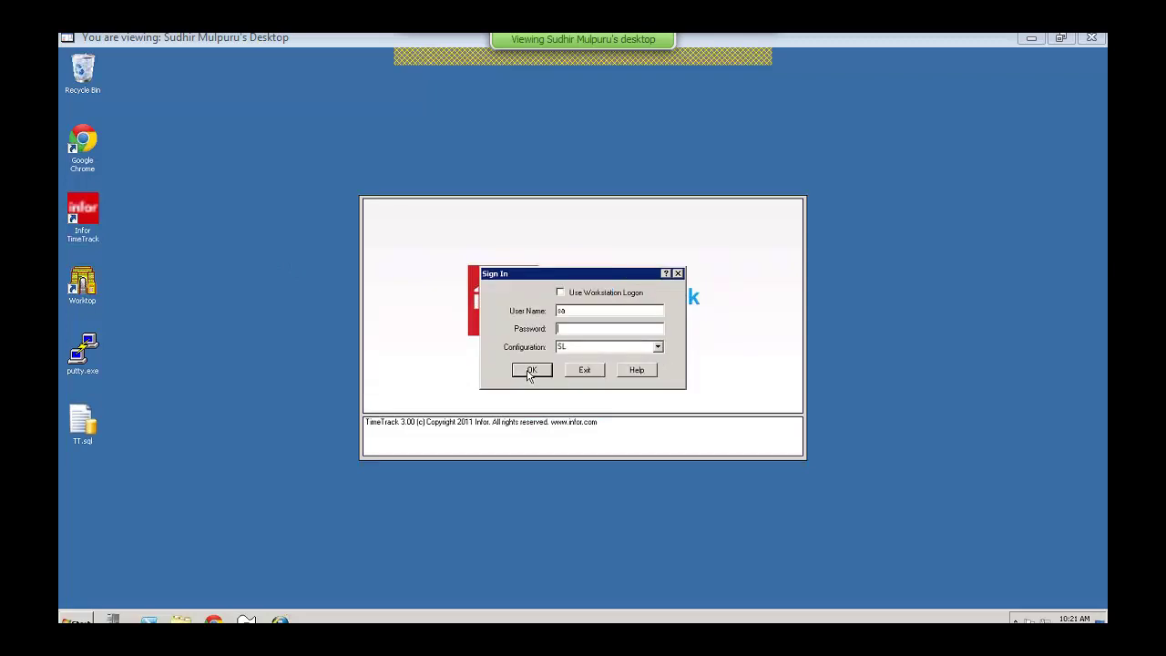
{"action": "left_click", "coordinate": [531, 371]}
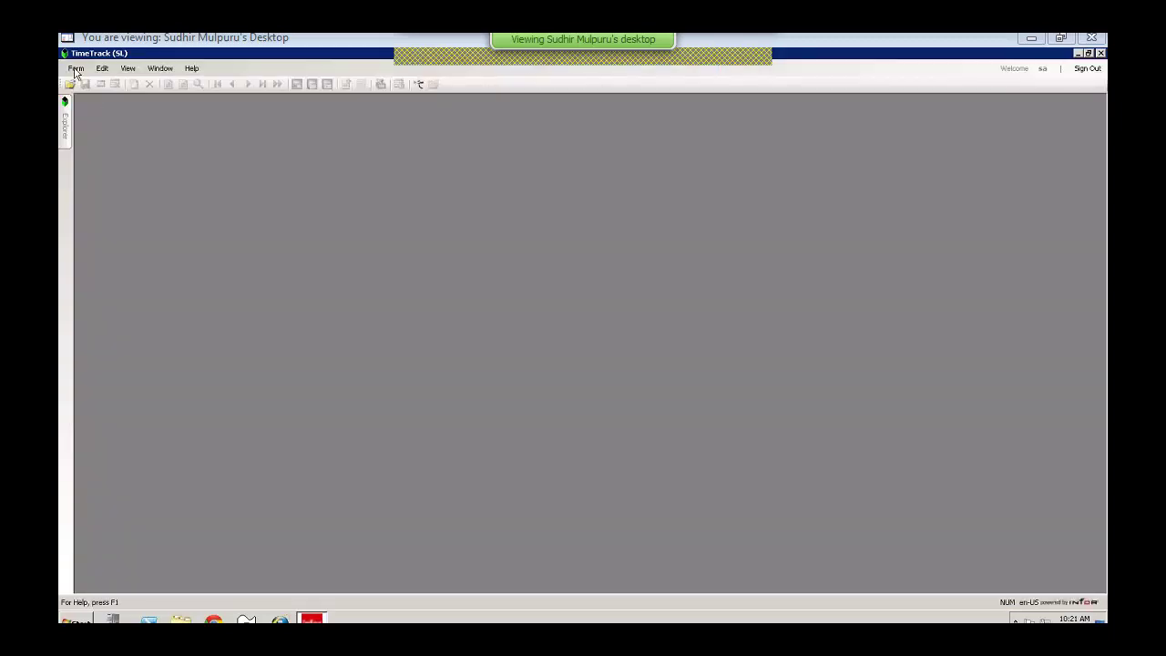
{"action": "left_click", "coordinate": [75, 68]}
{"action": "left_click", "coordinate": [123, 166]}
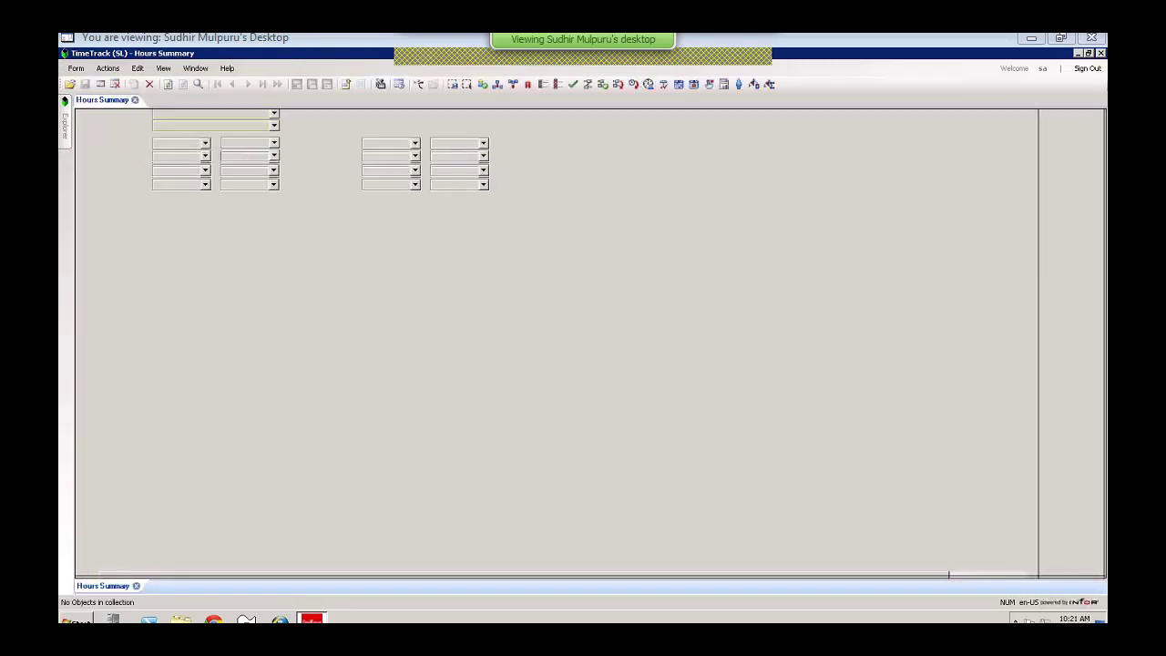
- Set the Report Date range to start 08/04/2013 and end 08/10/2013
{"action": "left_click", "coordinate": [205, 156]}
{"action": "left_click", "coordinate": [165, 175]}
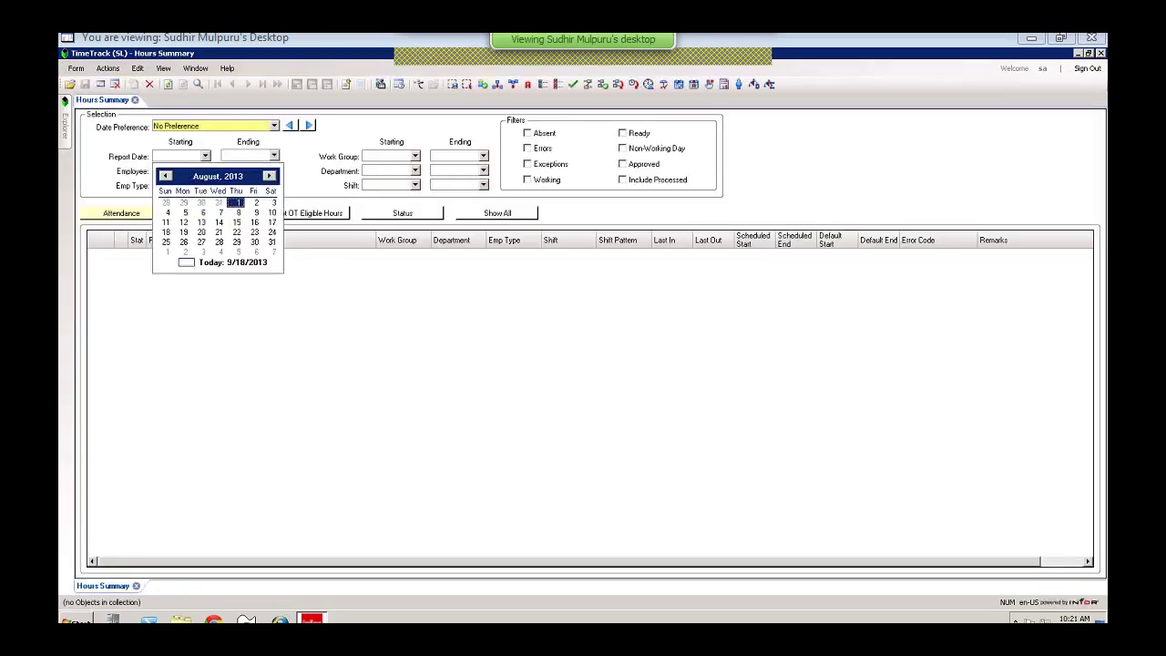
{"action": "left_click", "coordinate": [168, 213]}
{"action": "left_click", "coordinate": [273, 155]}
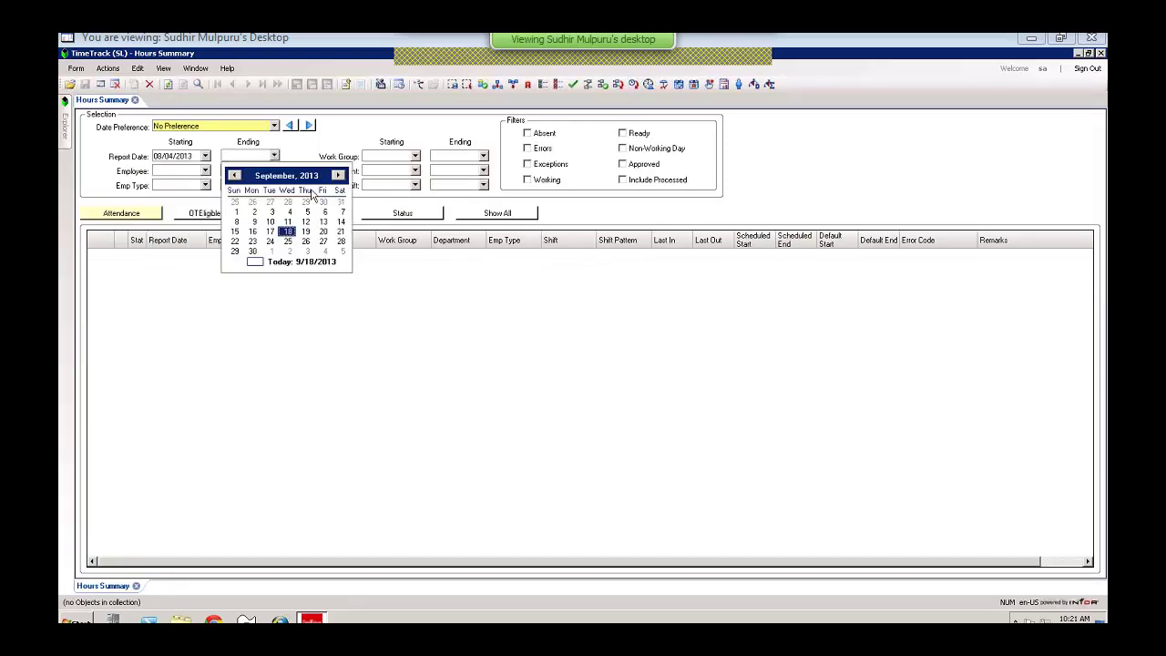
{"action": "left_click", "coordinate": [234, 175]}
{"action": "left_click", "coordinate": [341, 212]}
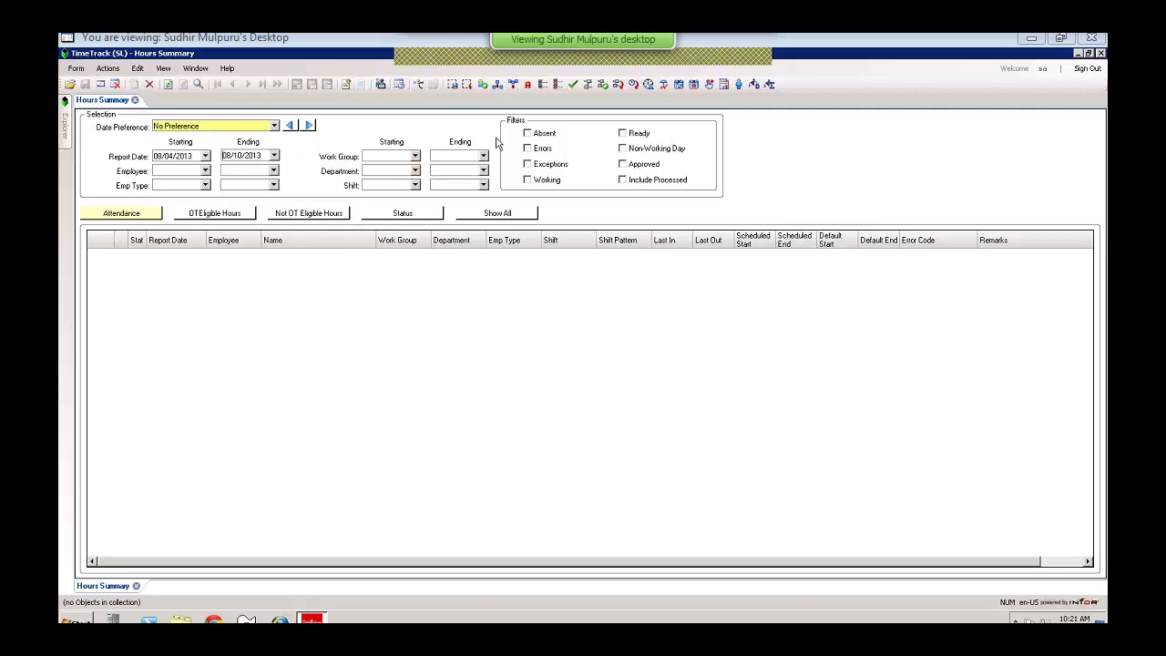
- Include Errors, Ready and Exceptions records and set Date Preference to Date Range
{"action": "left_click", "coordinate": [527, 149]}
{"action": "left_click", "coordinate": [622, 134]}
{"action": "left_click", "coordinate": [527, 164]}
{"action": "left_click", "coordinate": [274, 126]}
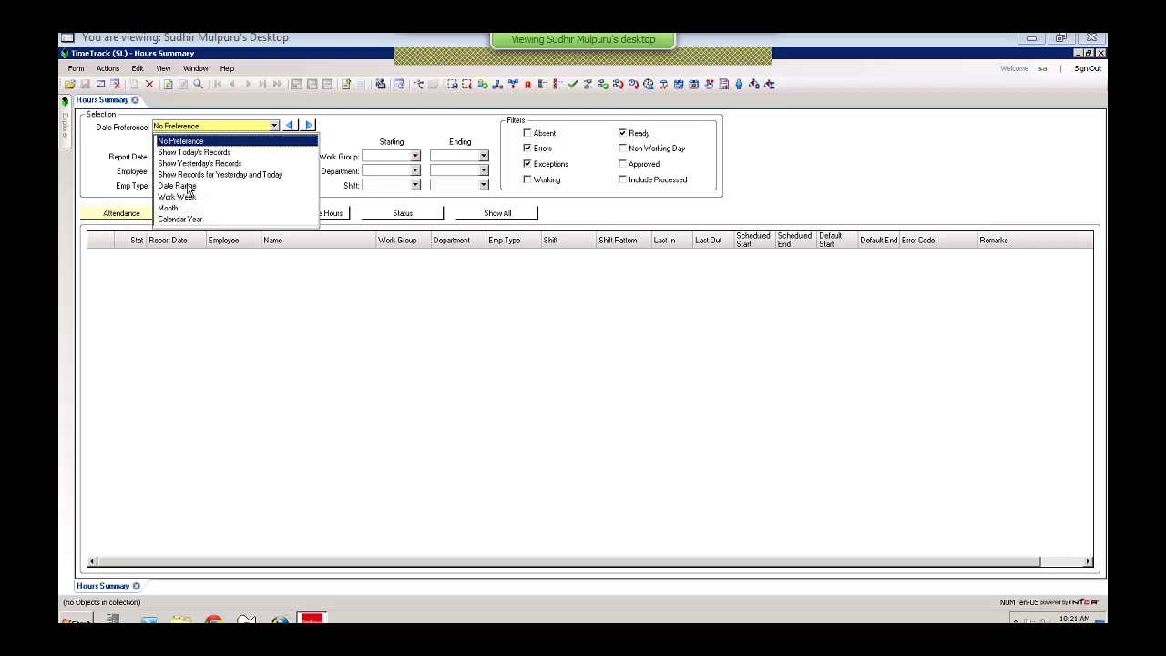
{"action": "left_click", "coordinate": [187, 184]}
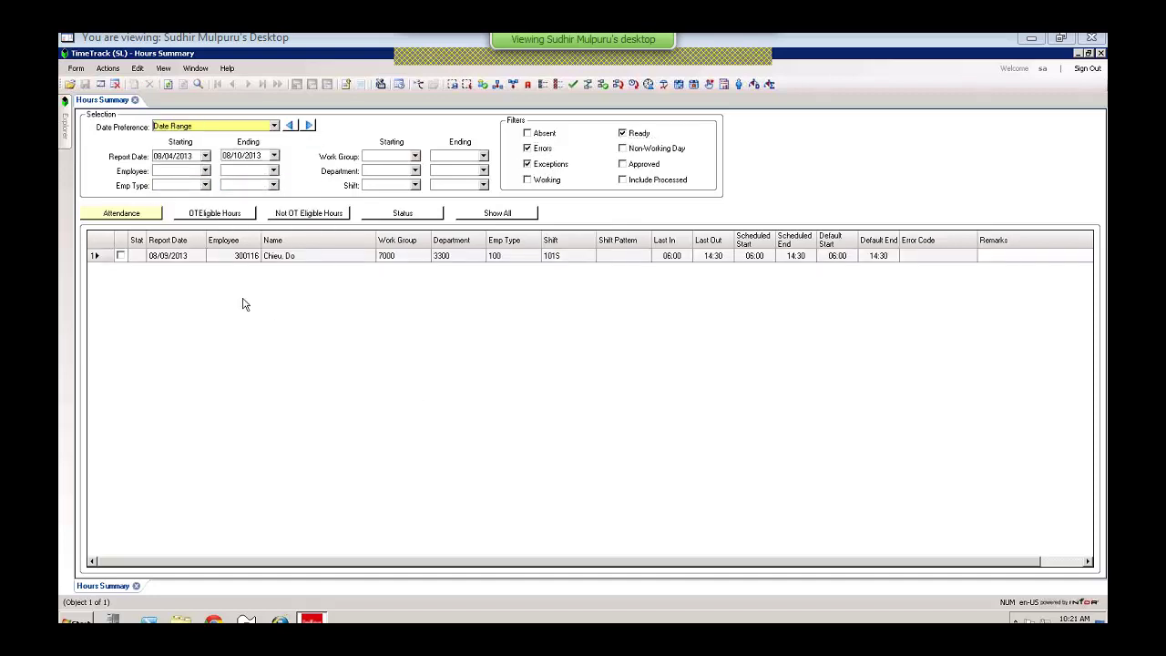
{"action": "right_click", "coordinate": [137, 259]}
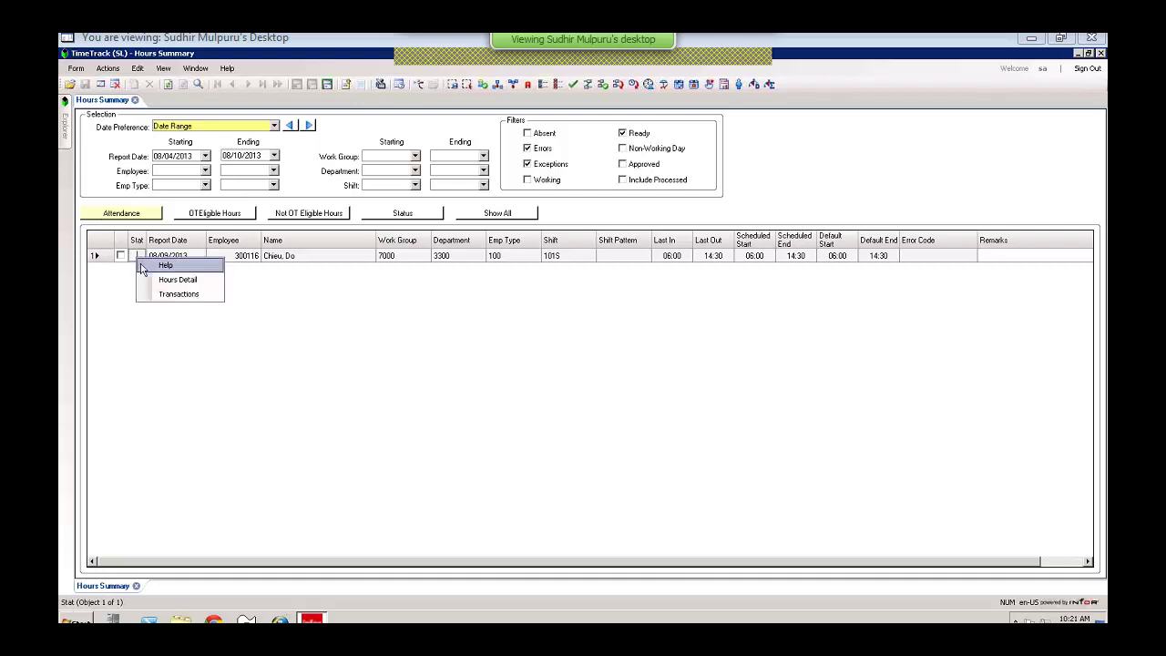
{"action": "left_click", "coordinate": [151, 282]}
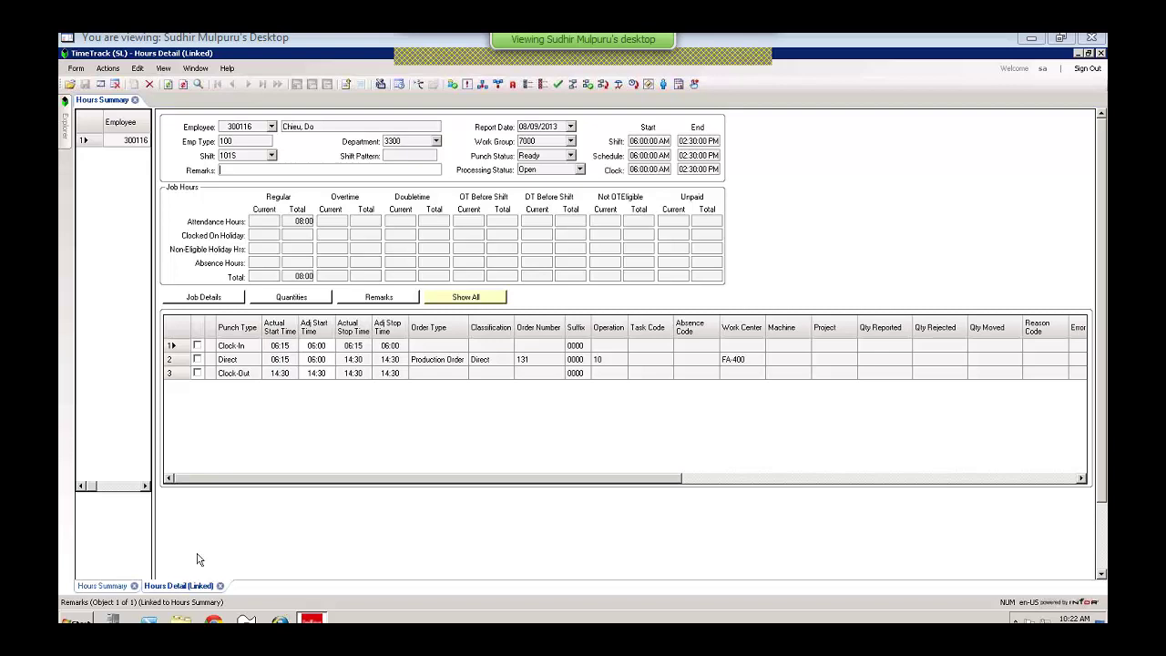
{"action": "left_click", "coordinate": [219, 586]}
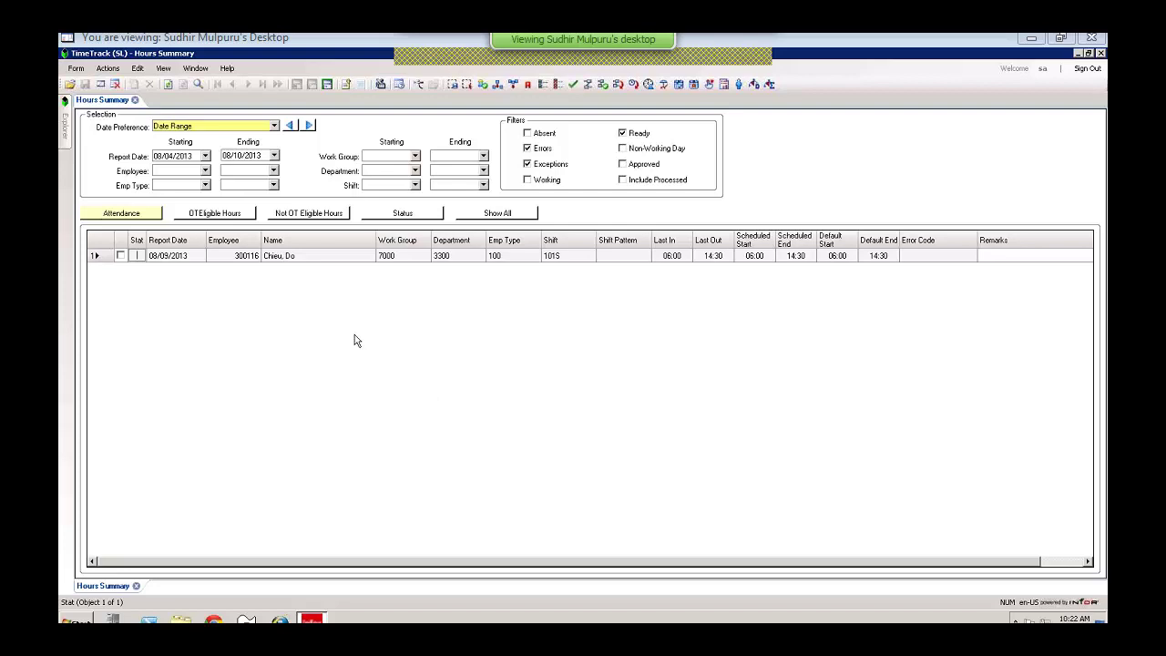
- Tick the Stat checkbox on the 08/09/2013 record to mark it for approval
{"action": "left_click", "coordinate": [120, 256]}
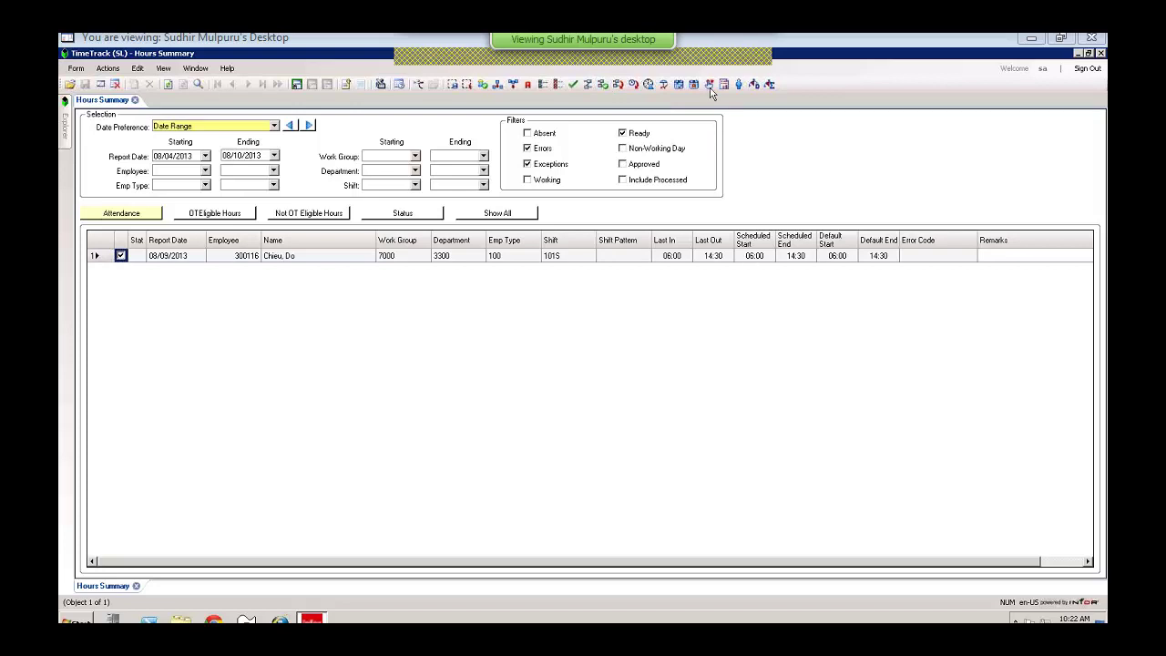
- Expand Modules and TA Forms in Master Explorer, then advance the slides to 'Time Track - Overview'
{"action": "mouse_move", "coordinate": [65, 132]}
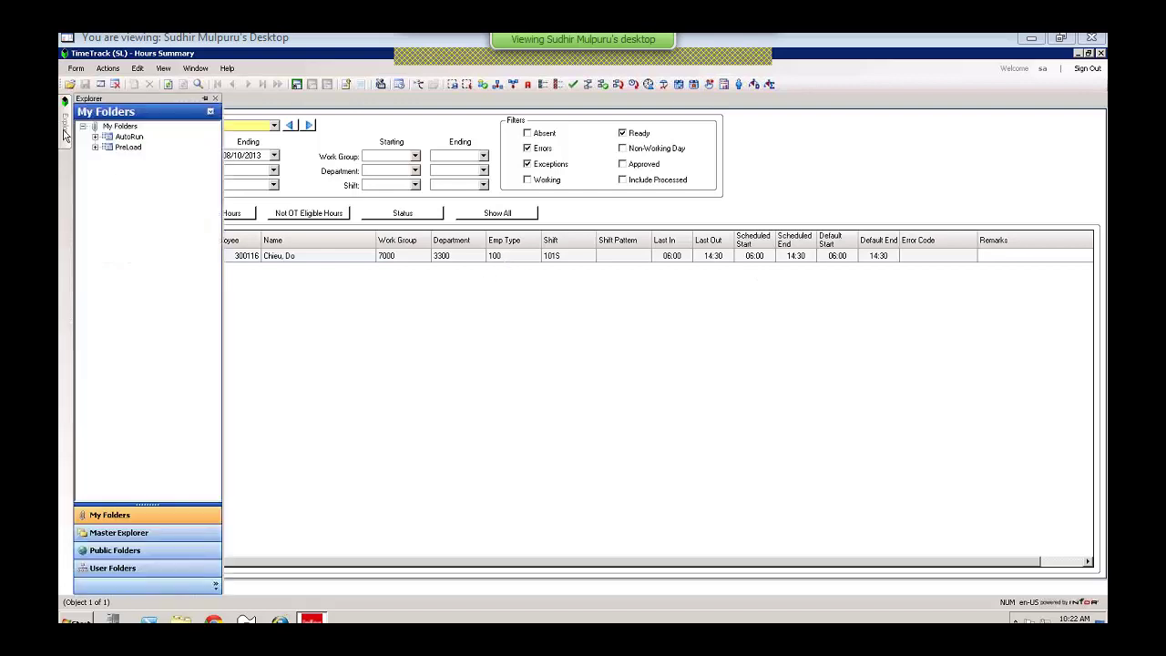
{"action": "left_click", "coordinate": [113, 533]}
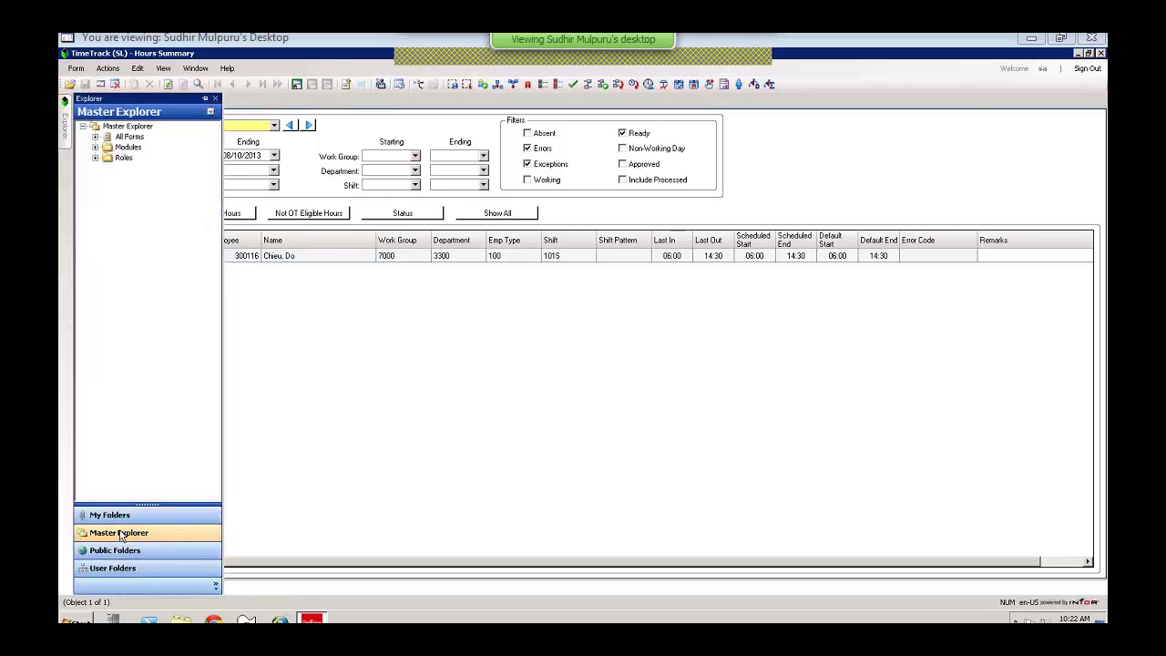
{"action": "left_click", "coordinate": [94, 147]}
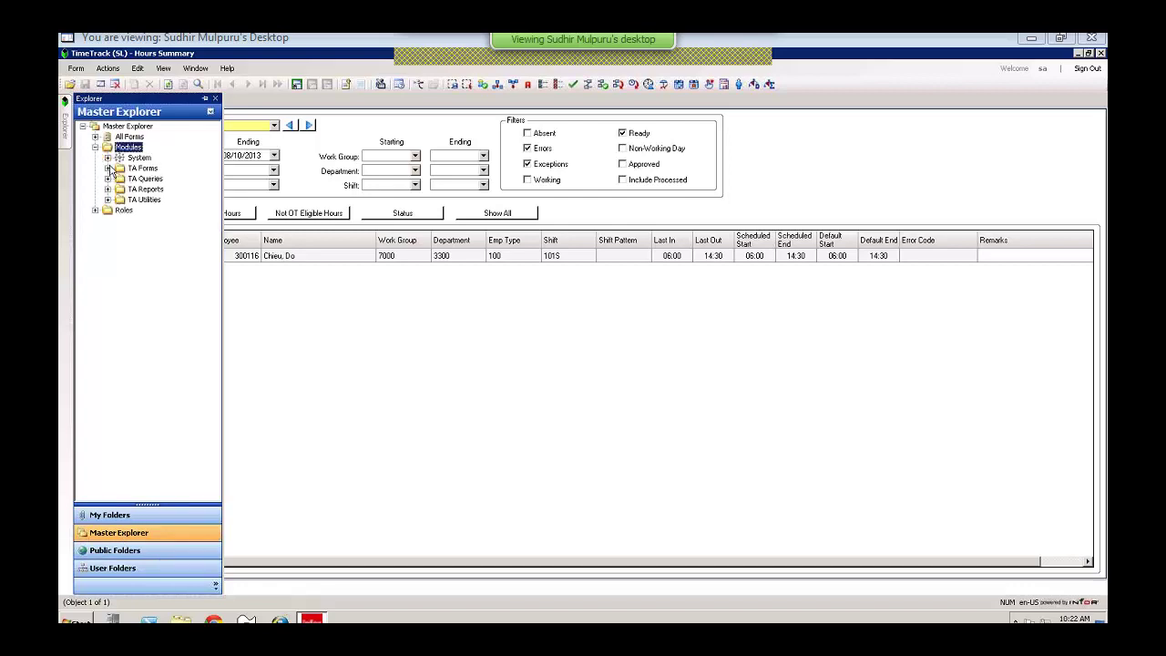
{"action": "left_click", "coordinate": [107, 168]}
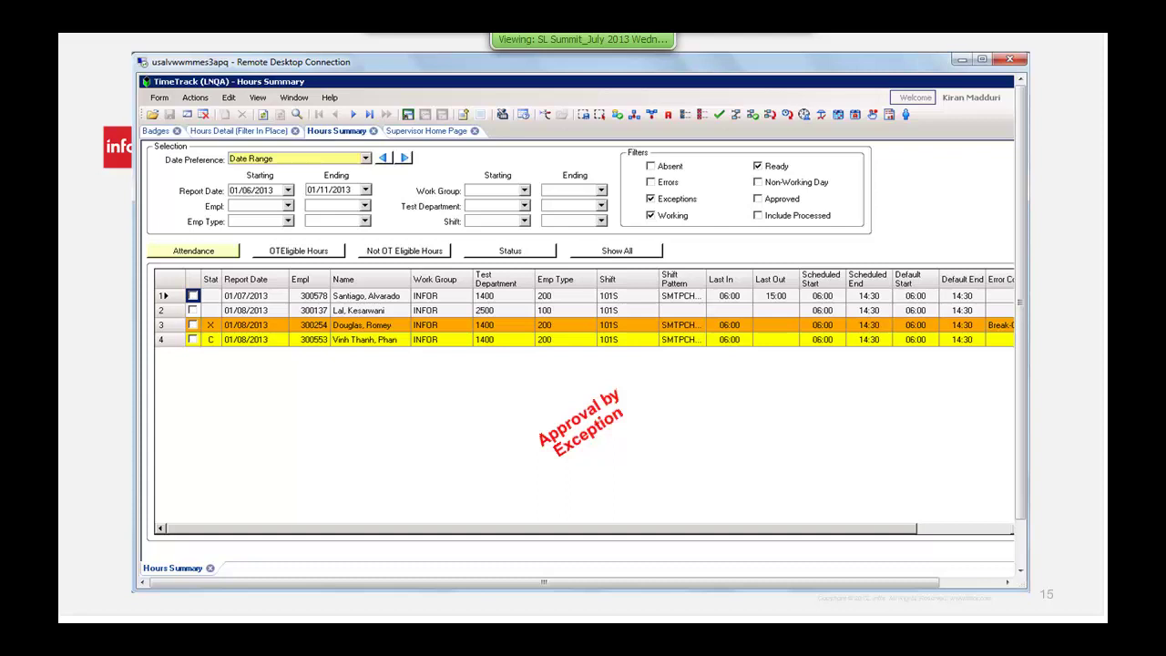
{"action": "key", "text": "Right"}
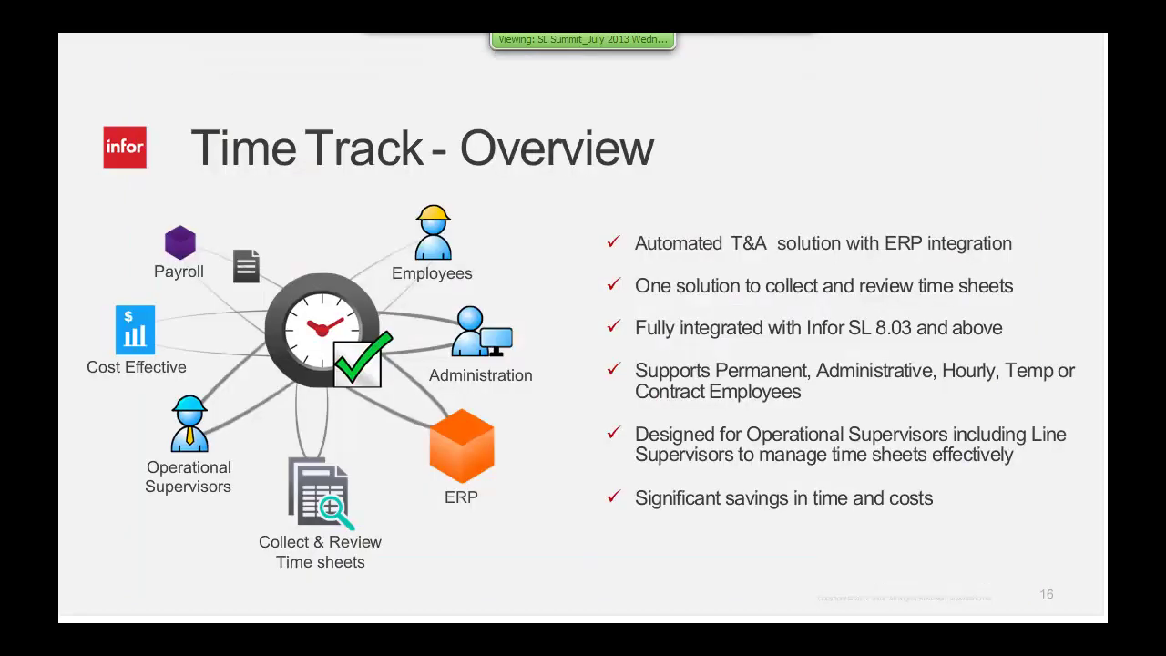
{"action": "key", "text": "Right"}
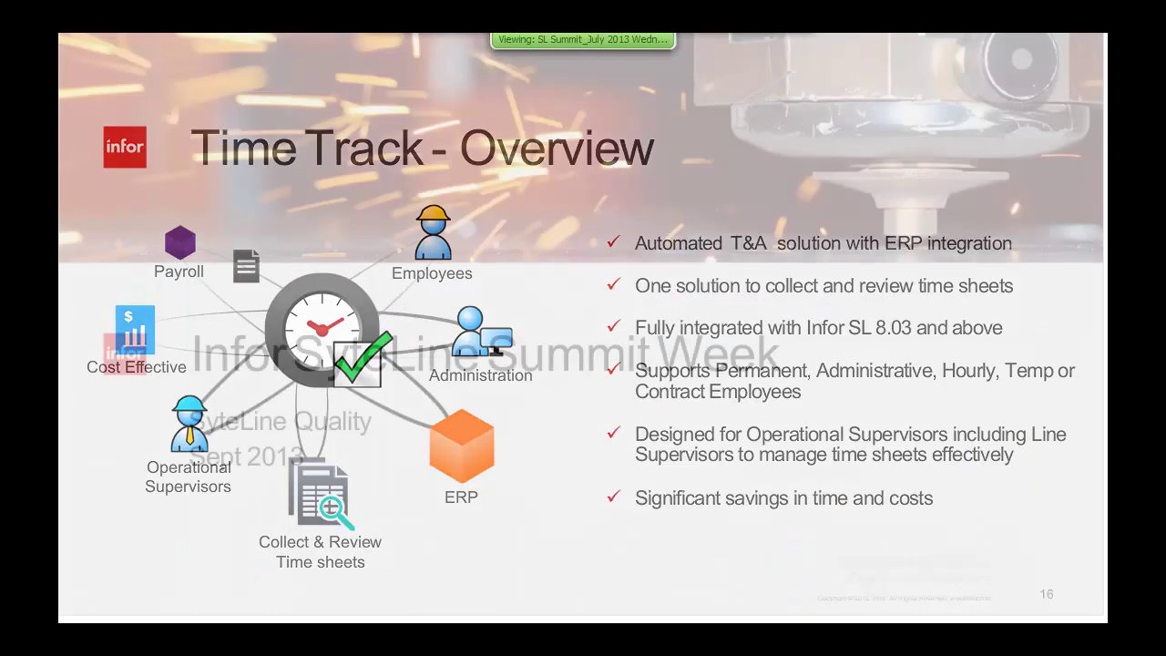